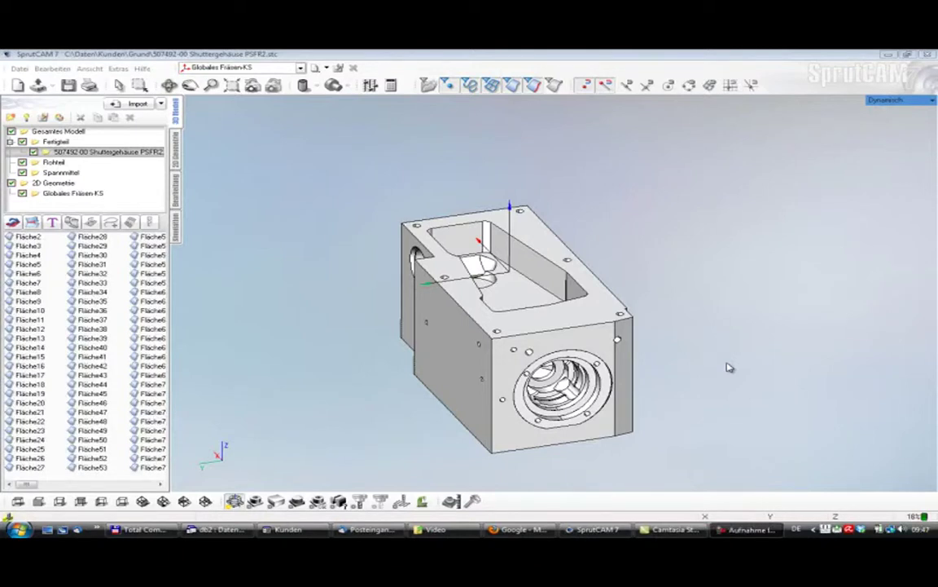
- Show the Bearbeitung machining plan and select the existing Z-konstant Fräsen-Schruppen5 operation
click(176, 192)
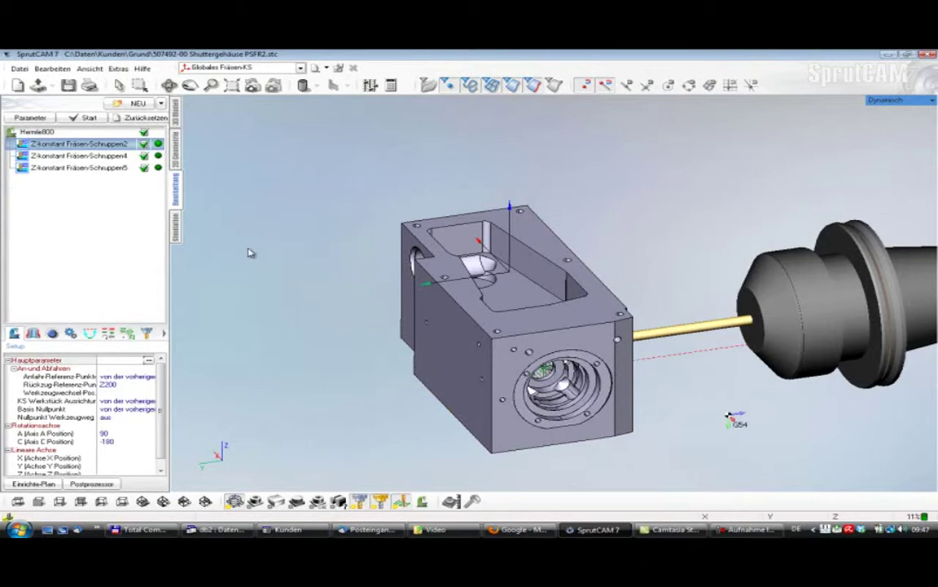
click(79, 167)
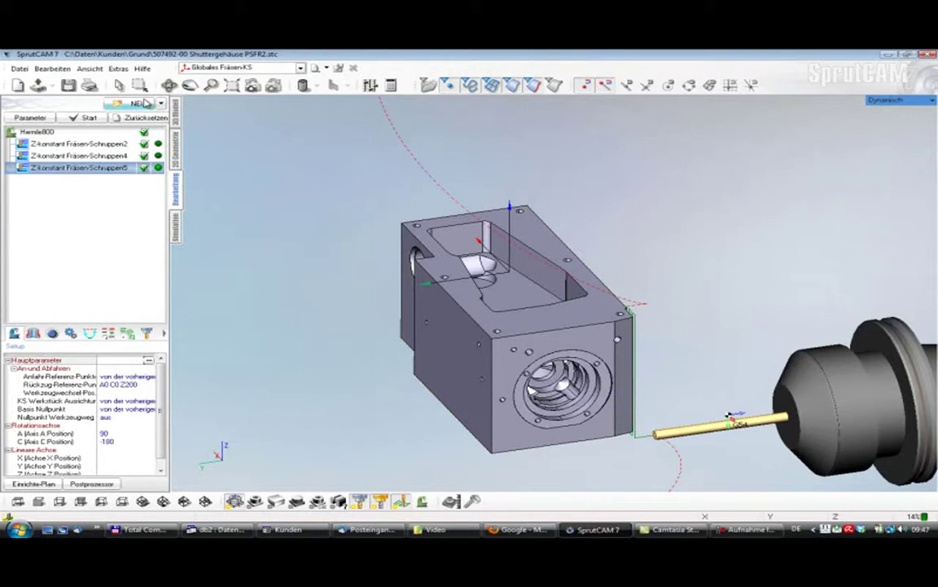
- Add a new Z-konstant Fräsen-Schruppen roughing operation to the plan
click(155, 104)
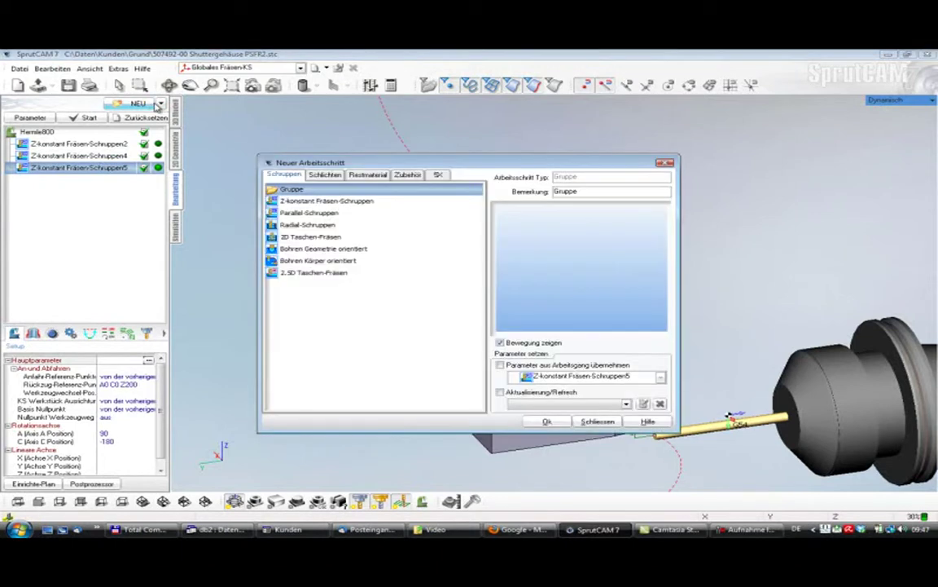
click(308, 201)
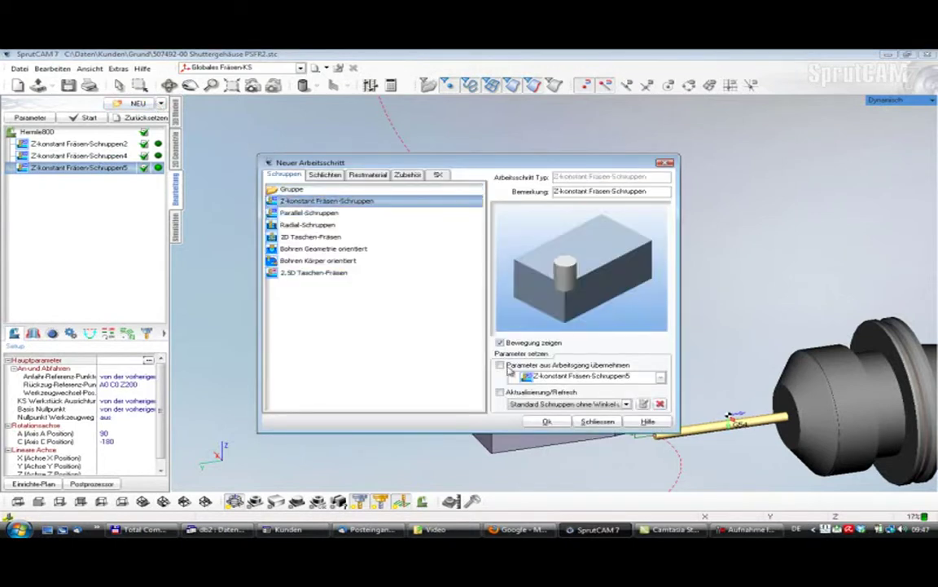
click(545, 421)
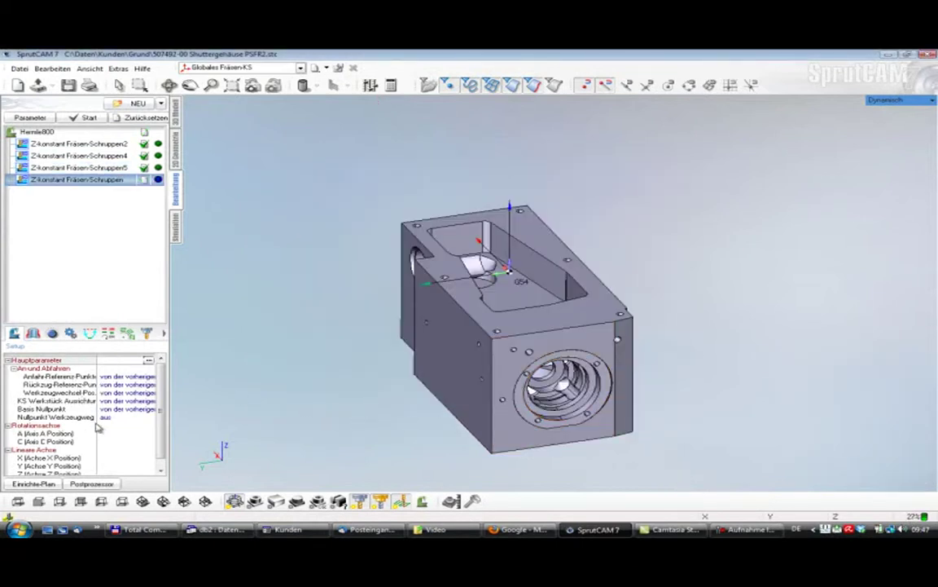
- Align the new operation's tool axis to the part's top face, giving A 0 and C 0
click(122, 436)
click(149, 427)
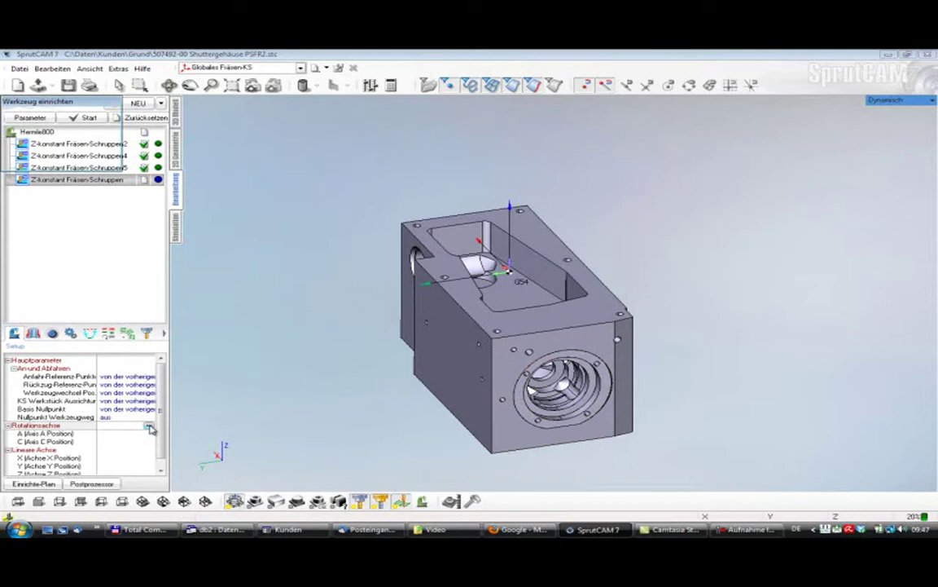
click(470, 301)
click(55, 162)
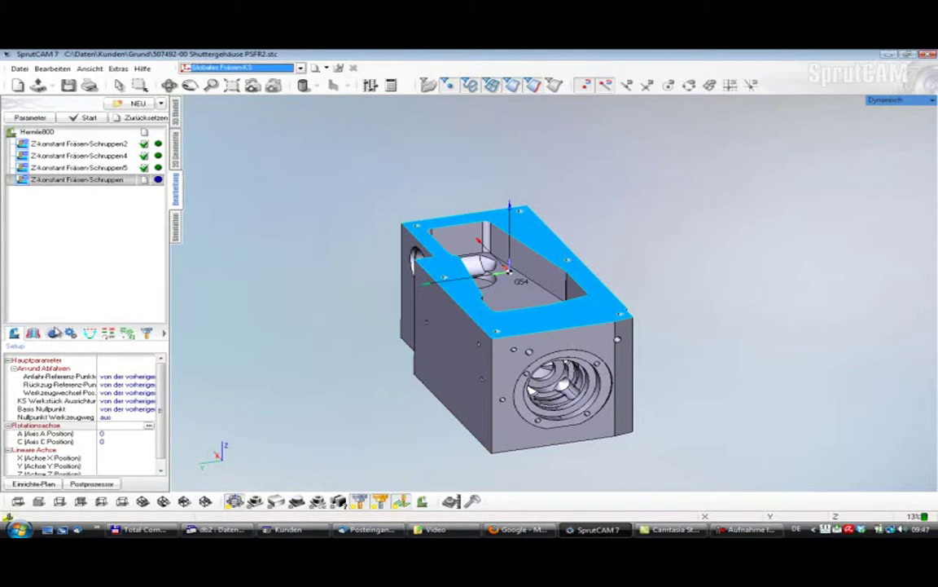
- Set the top pocket floor face as the operation's Tasche work area, then go to Parameter
click(34, 334)
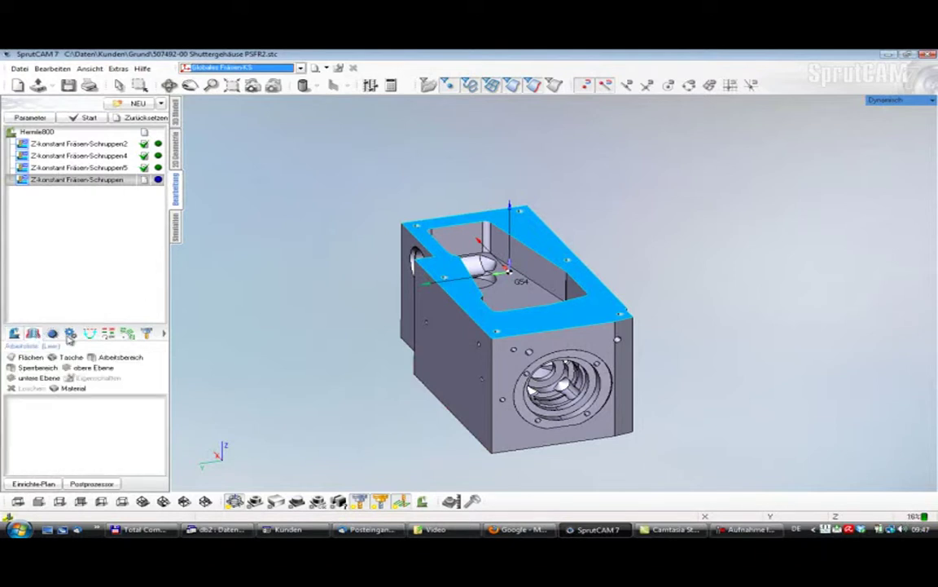
click(515, 279)
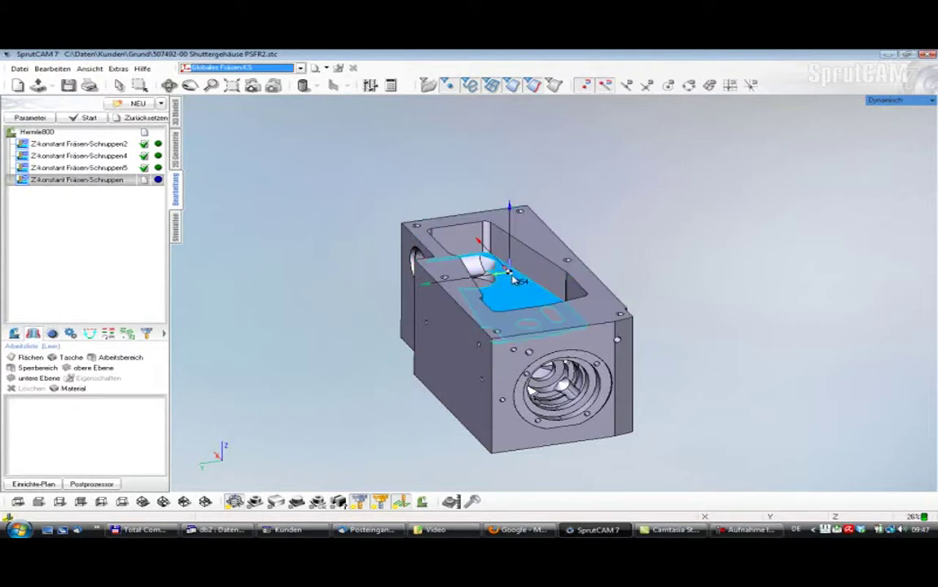
click(73, 359)
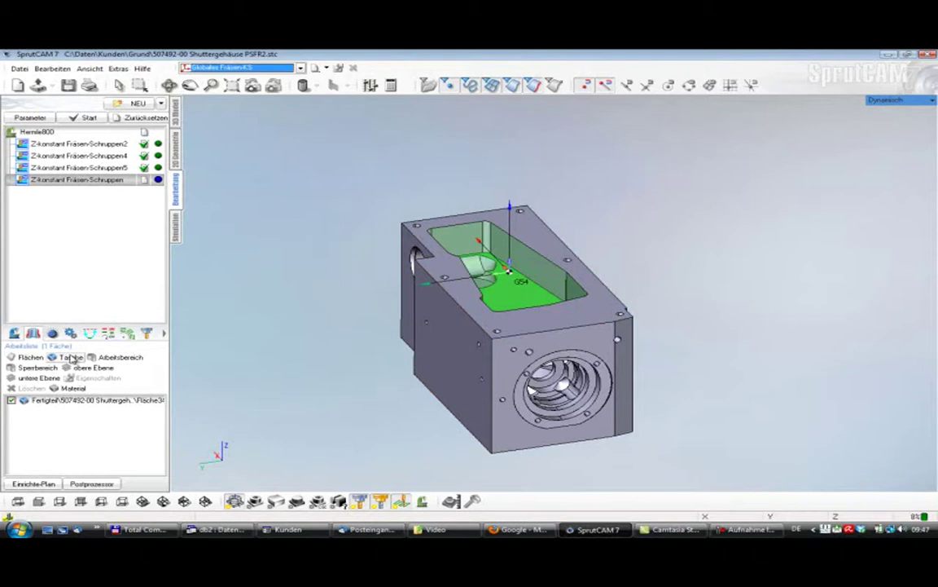
click(40, 118)
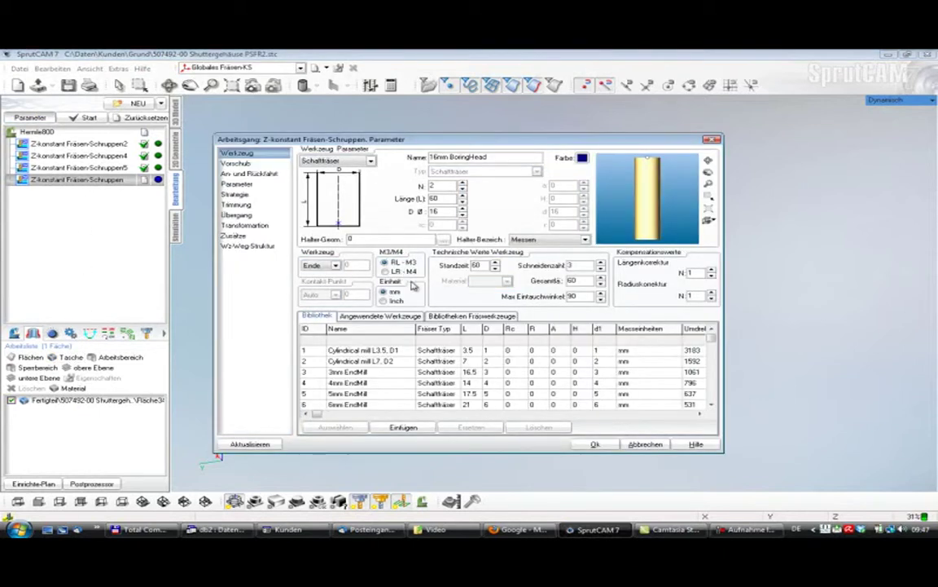
- Assign the used 16mm BoringHead tool with holder, length 100, diameter 5
click(411, 317)
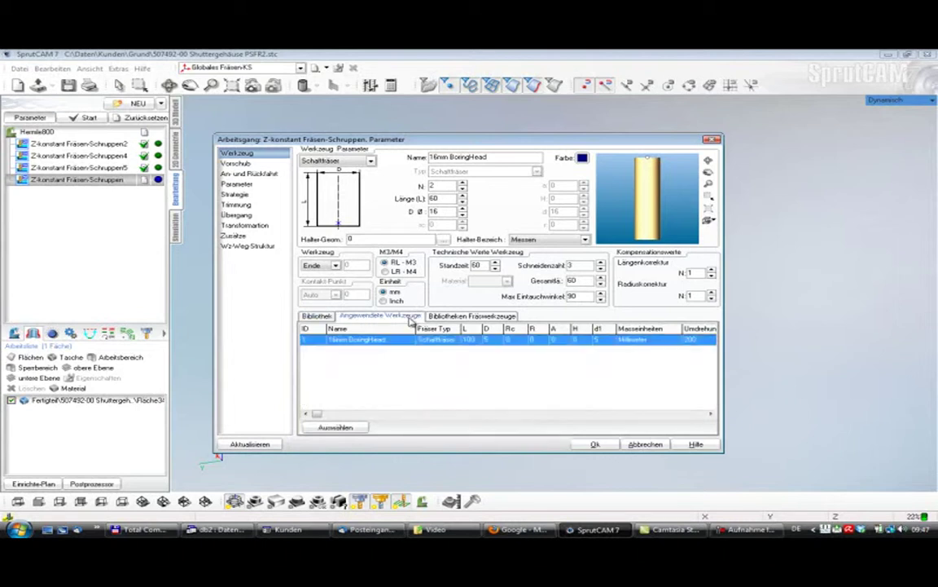
click(416, 341)
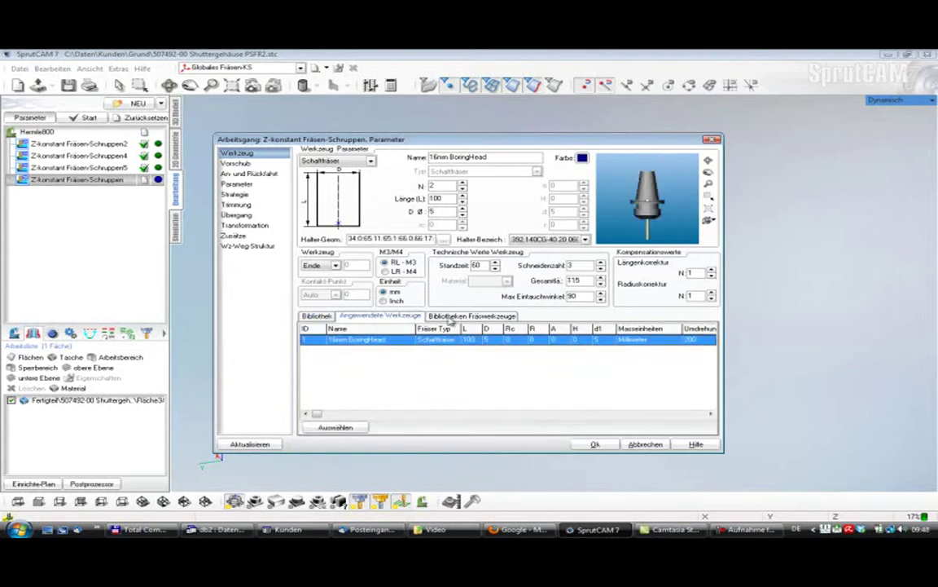
click(595, 444)
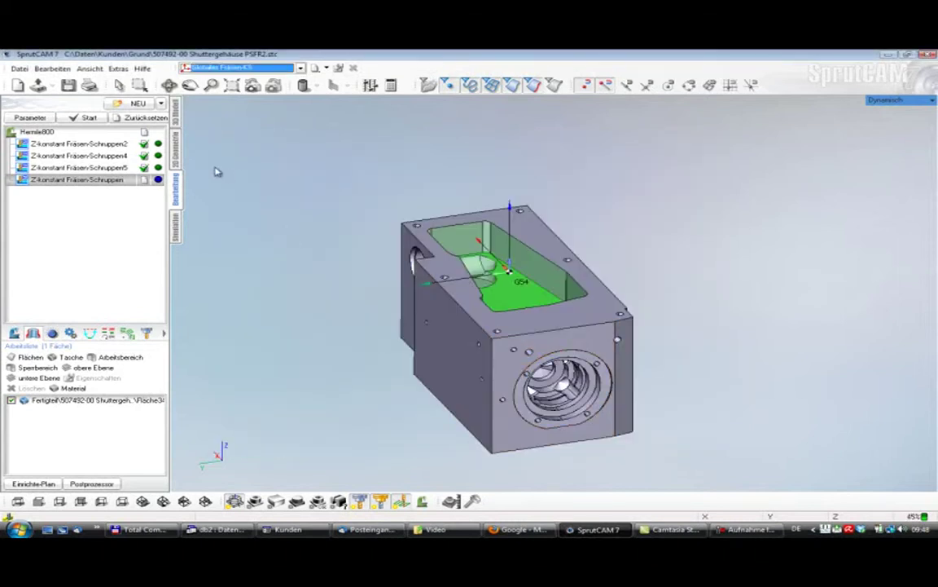
- Calculate the pocket toolpath, then copy and paste the operation as Z-konstant Fräsen-Schruppen3
click(85, 117)
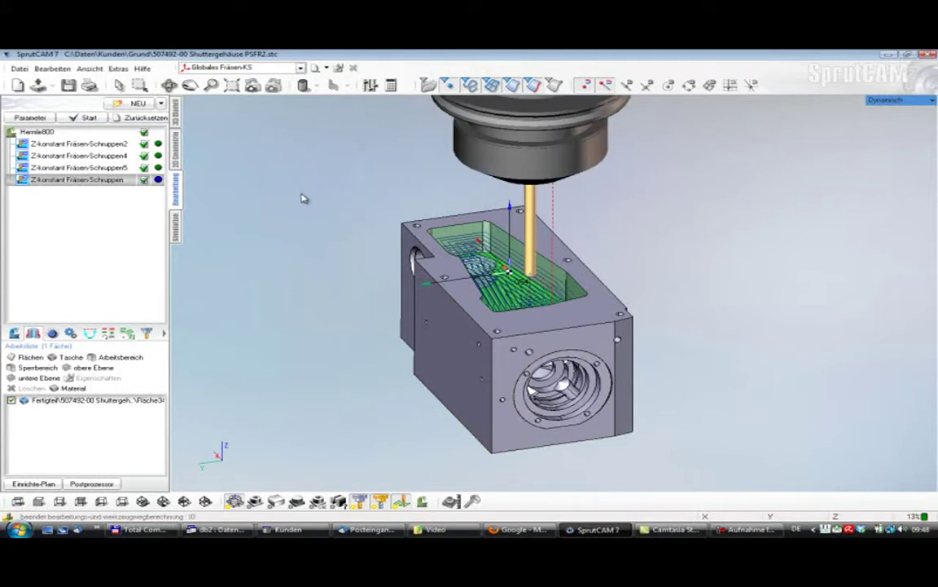
right_click(121, 181)
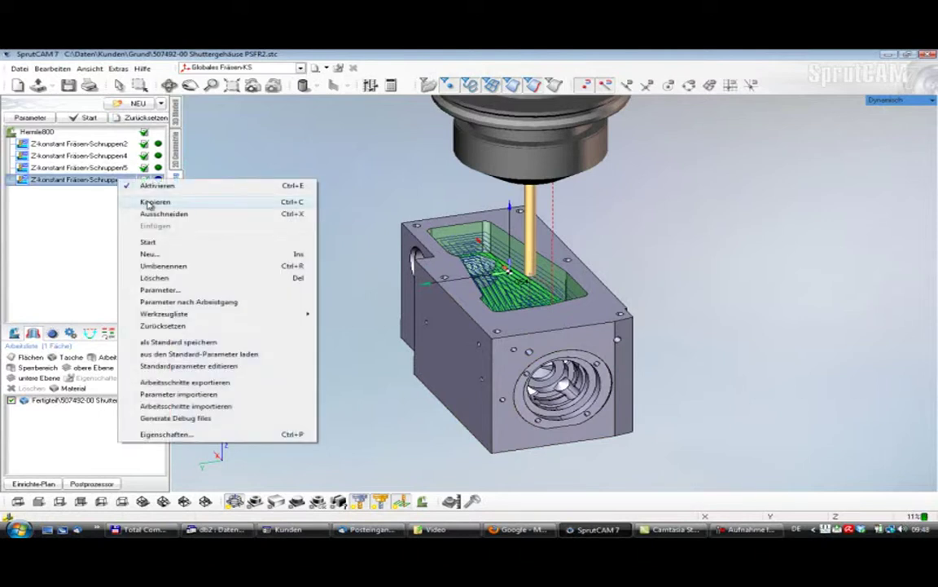
click(147, 201)
right_click(128, 182)
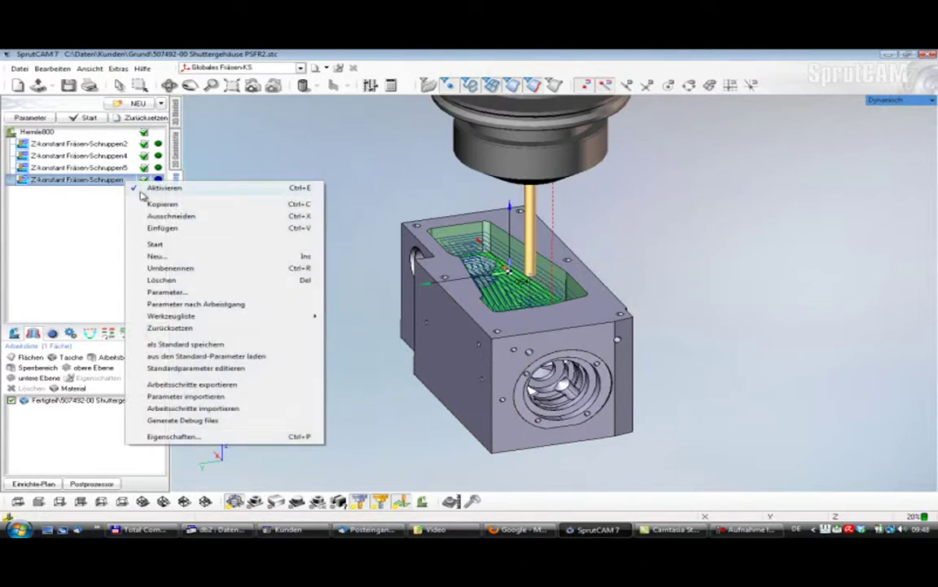
click(155, 227)
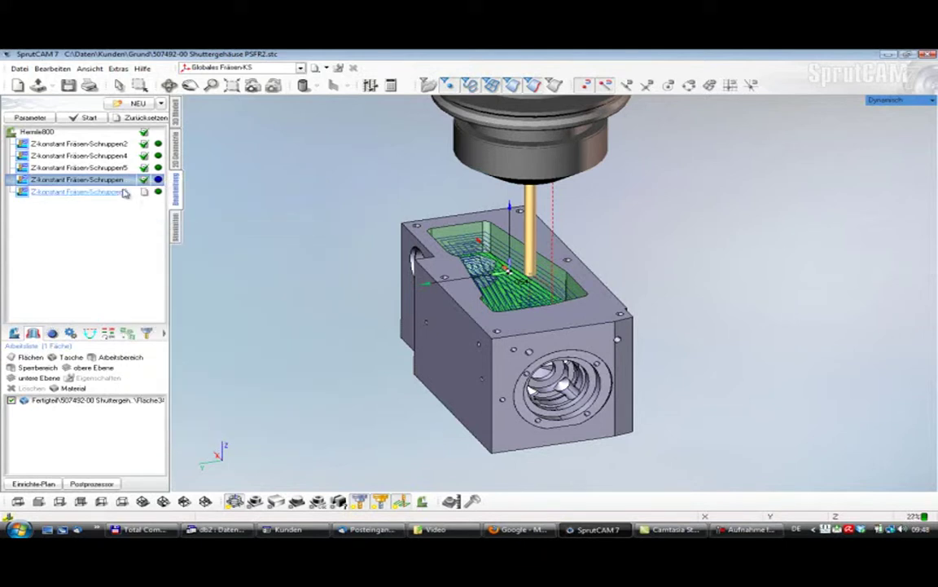
click(123, 194)
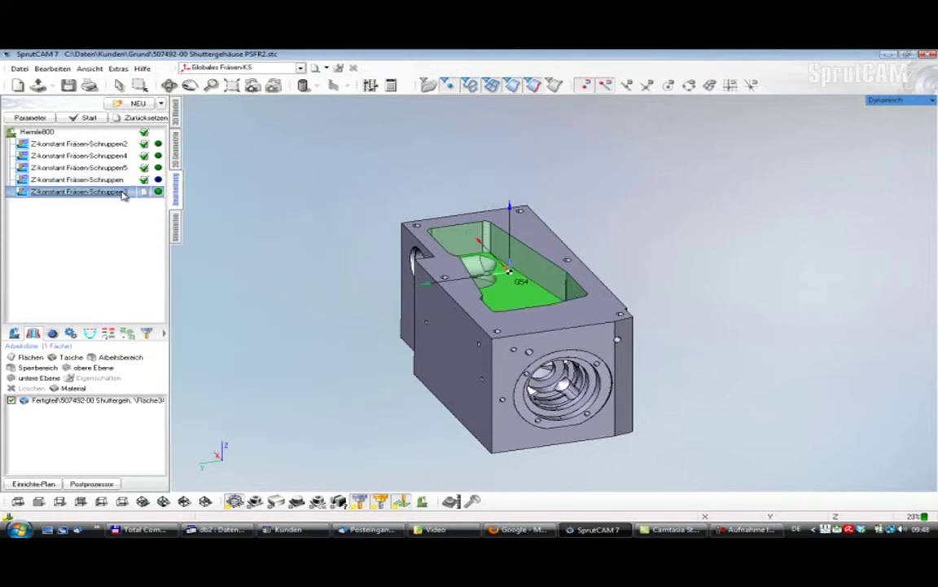
- Point the Schruppen3 copy's tool axis at the part's front face, giving A 90 and C -90
click(15, 333)
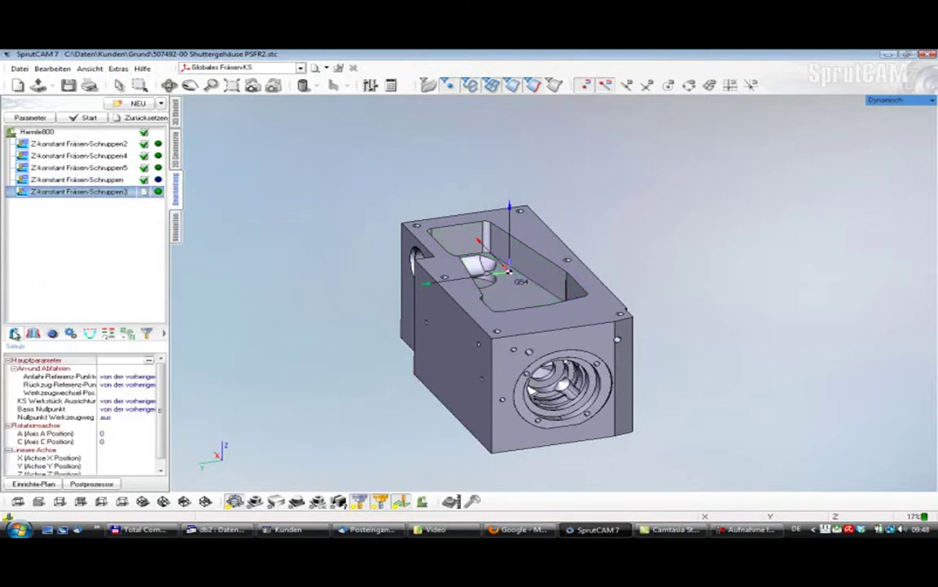
click(103, 426)
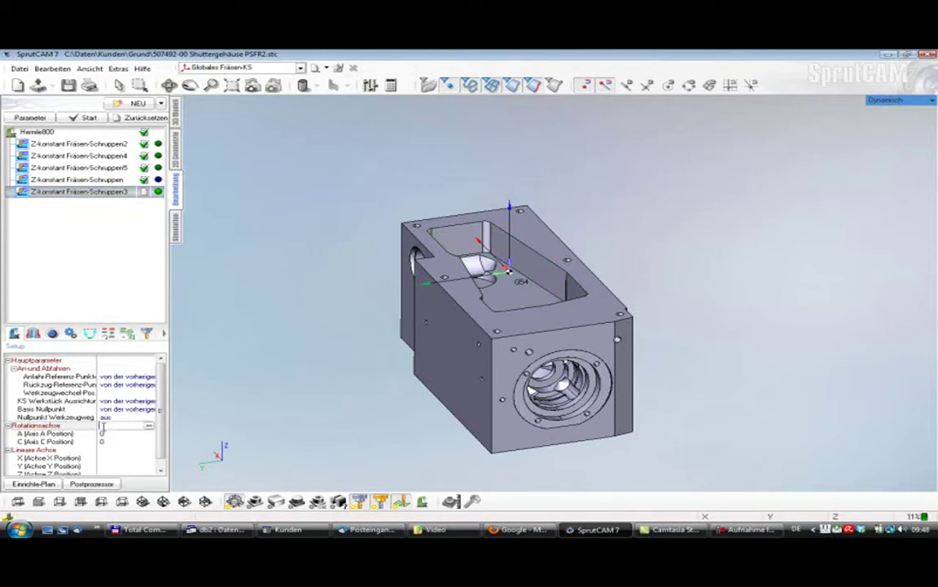
click(150, 426)
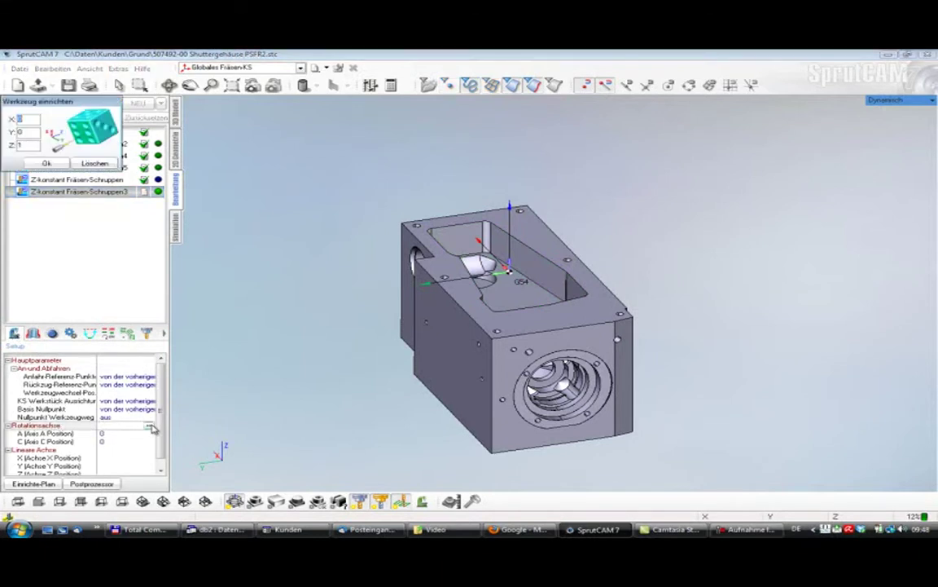
click(527, 347)
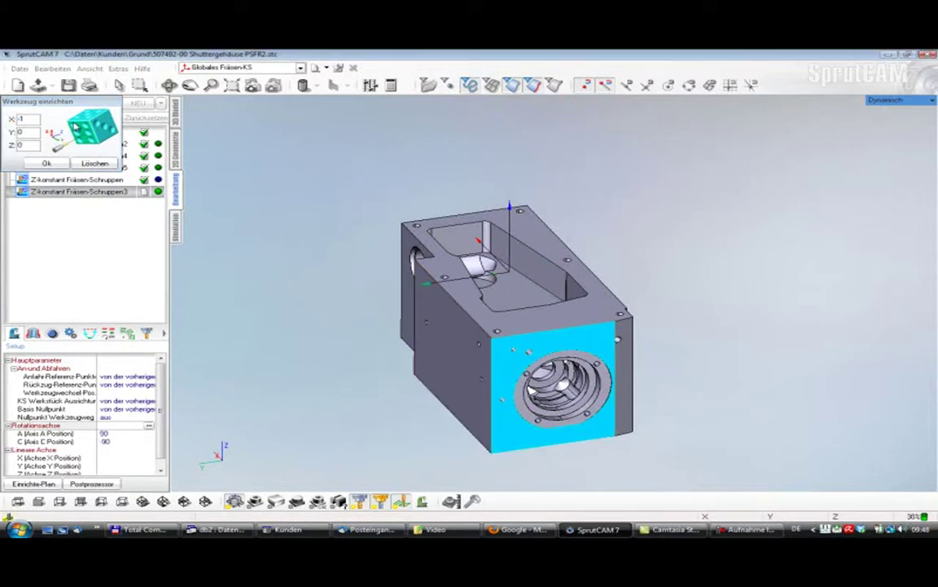
click(47, 164)
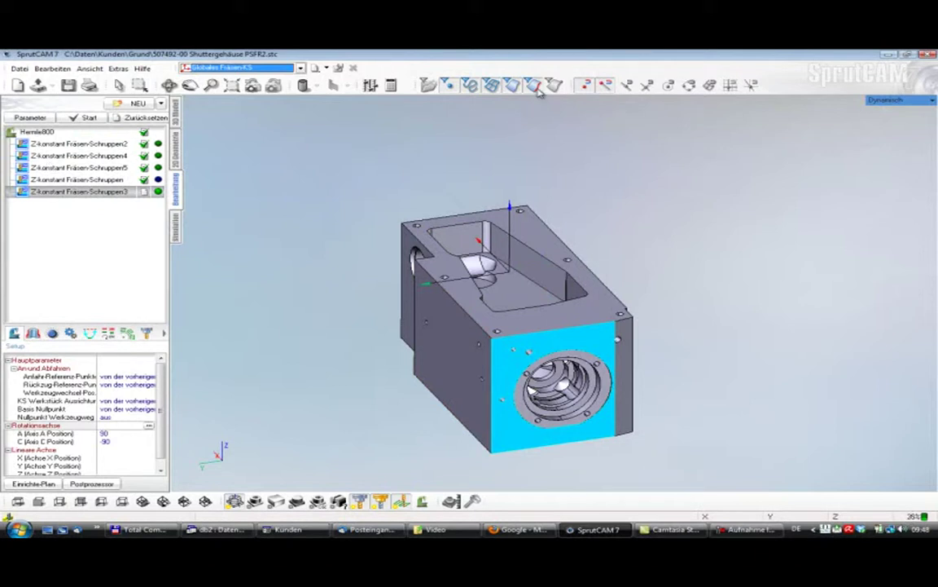
click(617, 246)
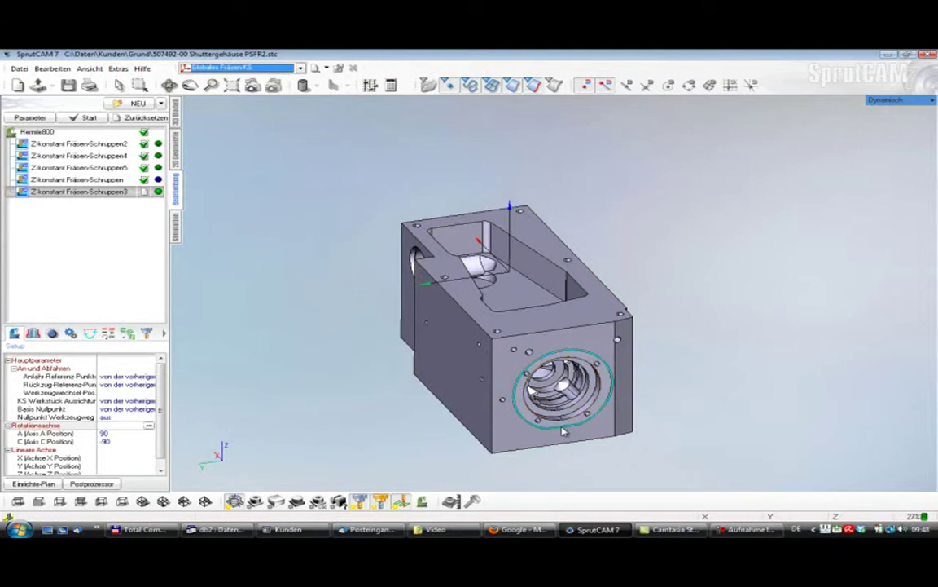
- Delete the top pocket face entry from Schruppen3's job geometry
click(35, 334)
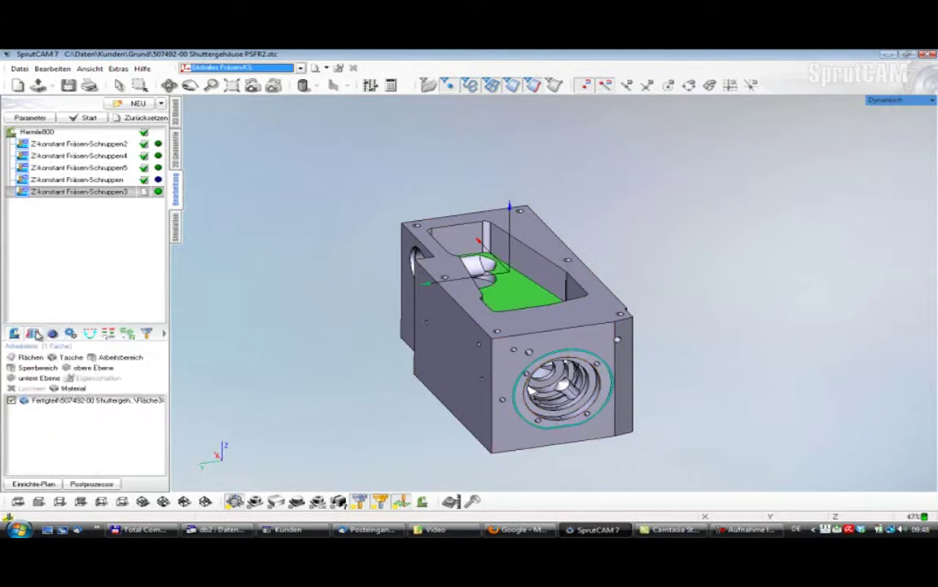
click(69, 401)
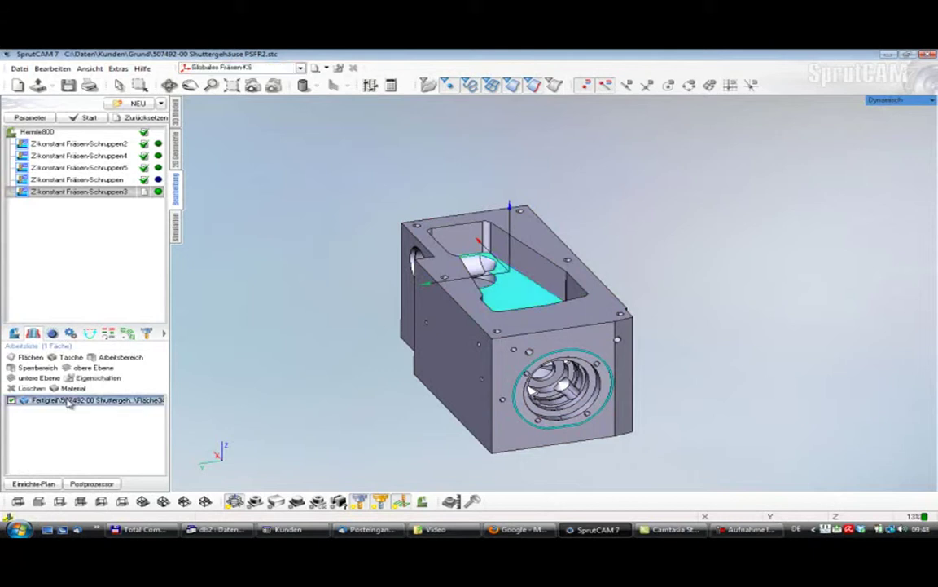
key(Delete)
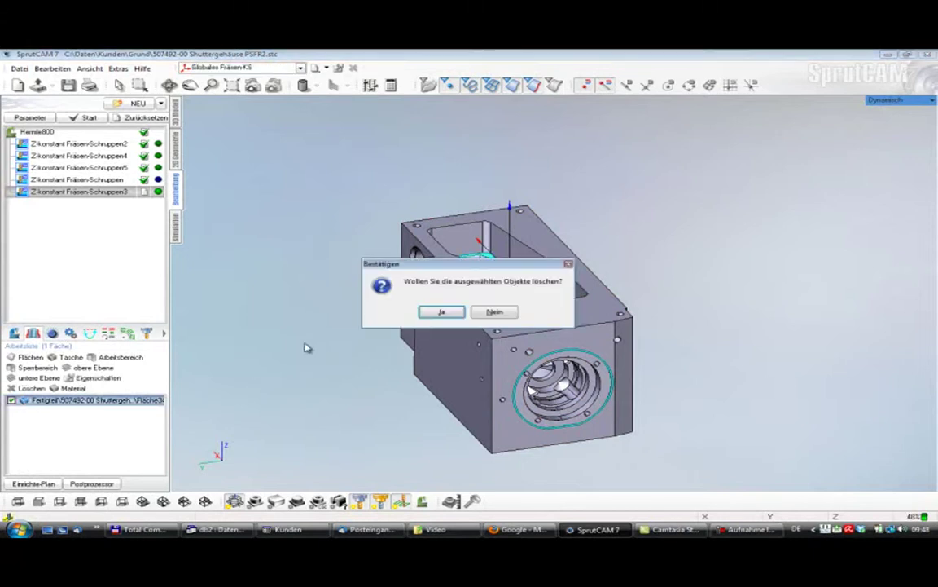
click(441, 314)
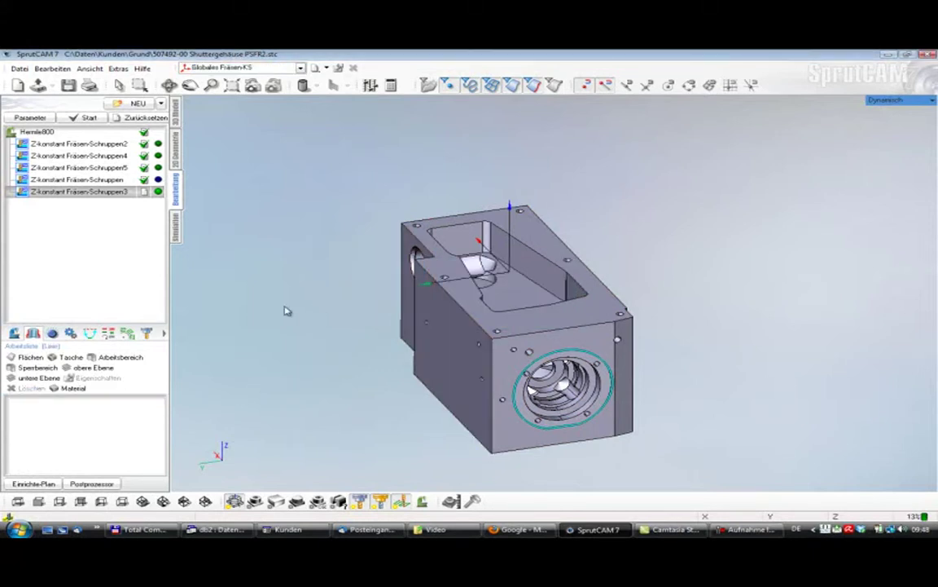
- Add the front bore's edge chain, calculate the toolpath, and switch to simulation
click(108, 359)
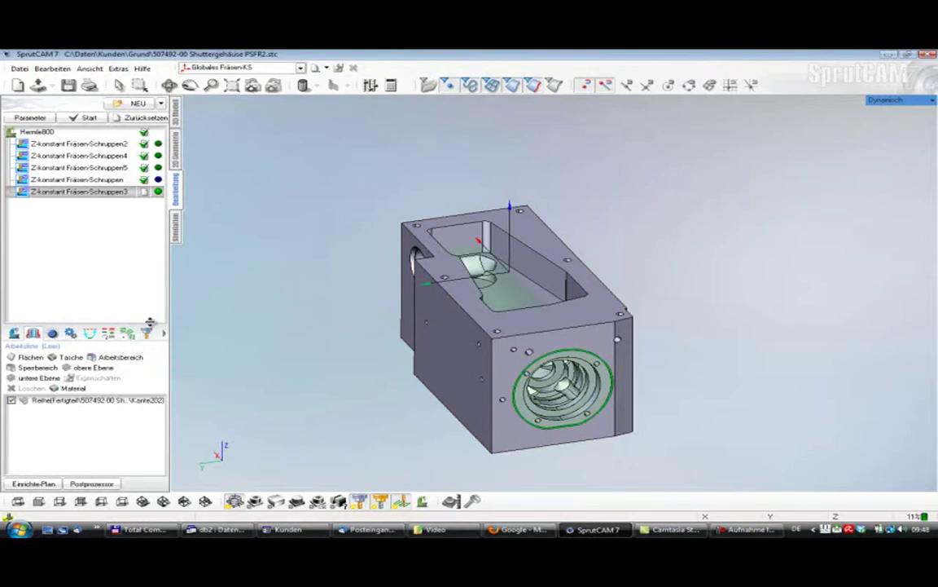
click(84, 117)
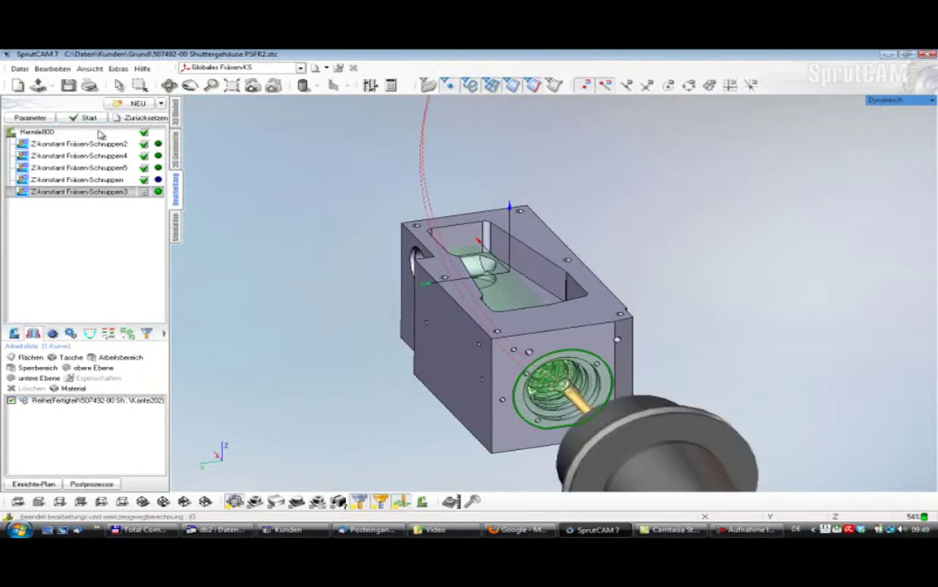
click(176, 224)
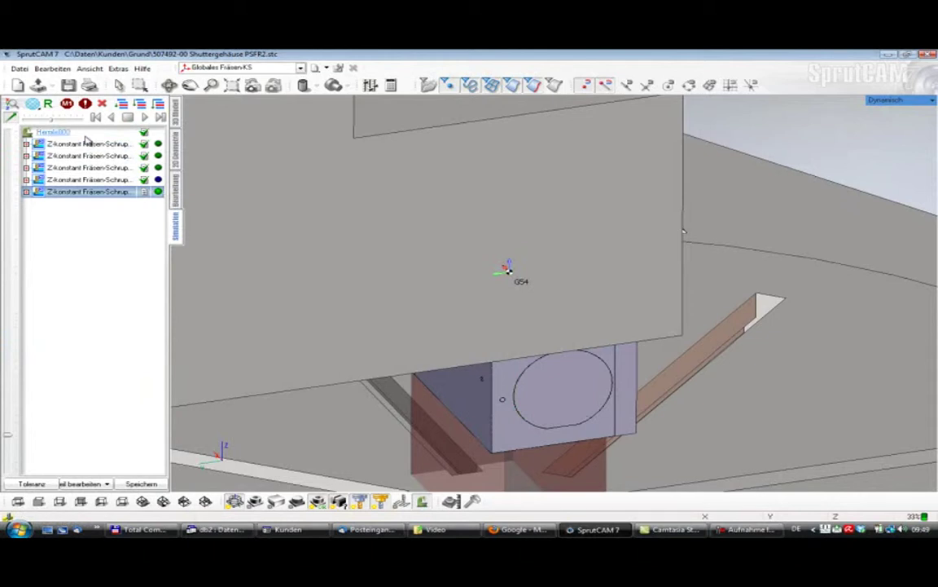
- Show the Hermle800 machine in isometric view, zoomed and orbited toward the rotary table
click(213, 500)
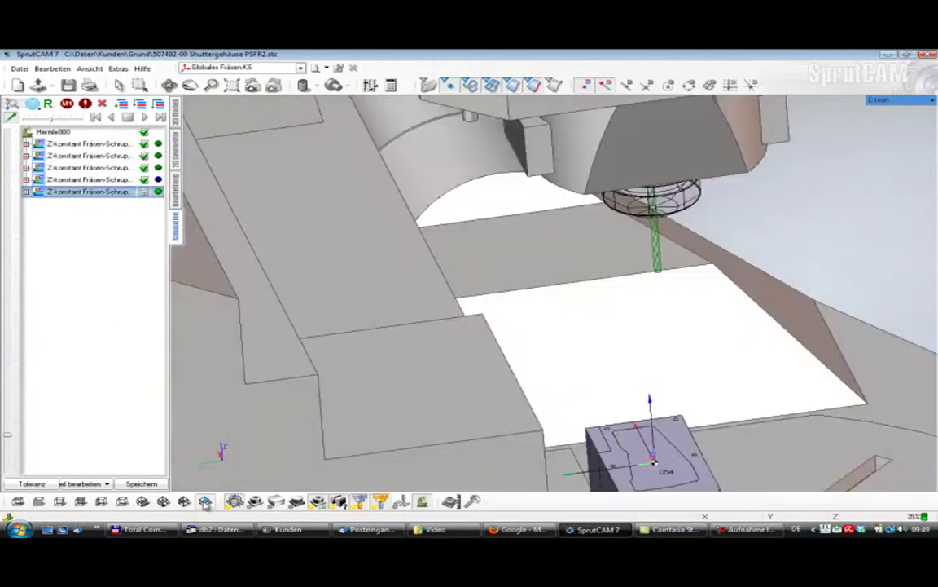
scroll(380, 414, up, 1)
scroll(397, 358, up, 1)
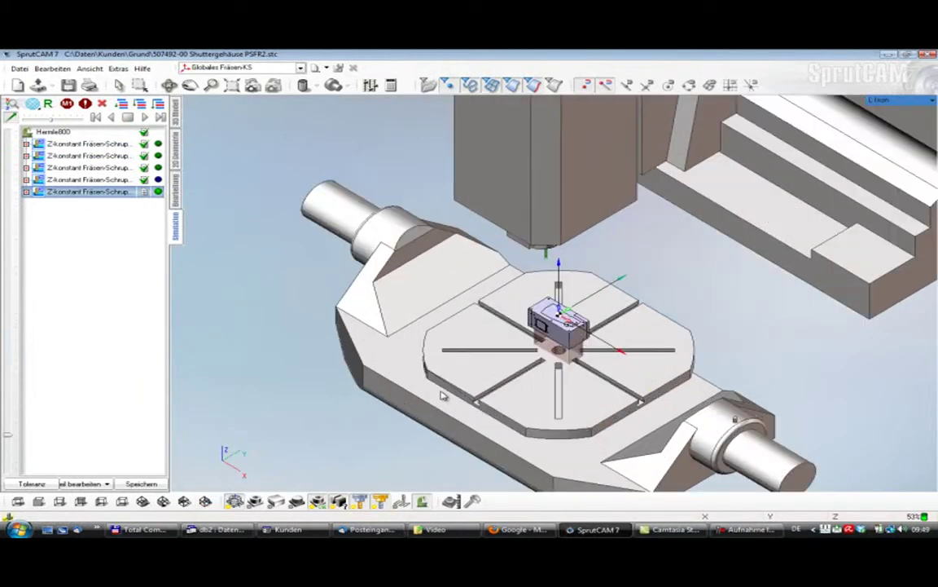
scroll(391, 326, up, 2)
mouse_move(350, 275)
middle_down()
mouse_move(306, 308)
mouse_move(346, 308)
mouse_move(318, 287)
mouse_move(337, 325)
mouse_move(356, 325)
middle_up()
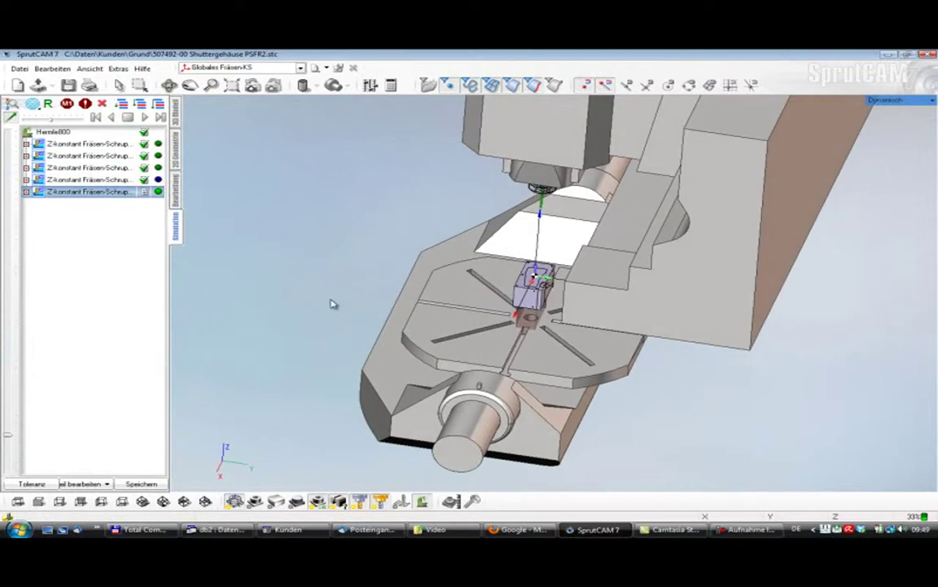
- Select the Hermle800 root node and run the simulation through all five roughing operations
click(57, 132)
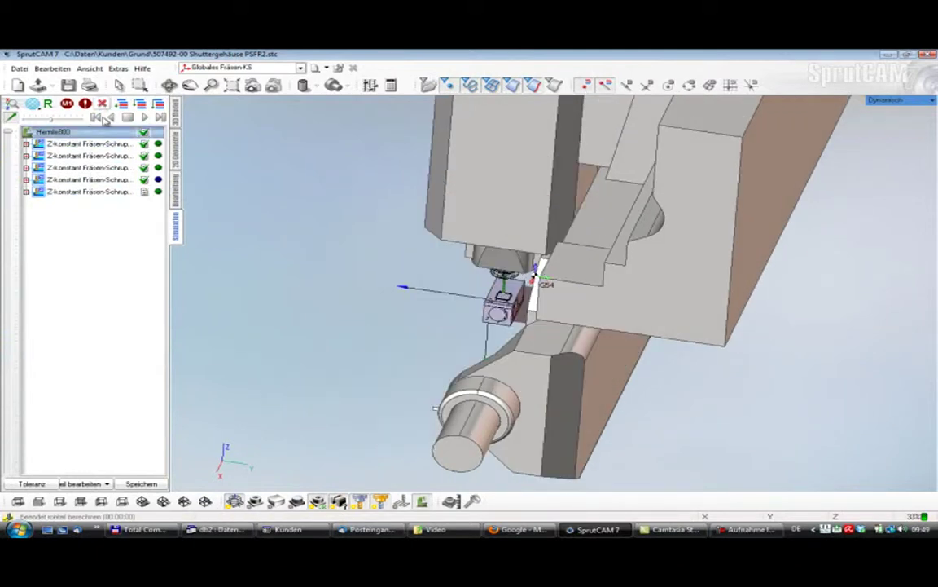
scroll(600, 354, up, 2)
scroll(601, 354, up, 2)
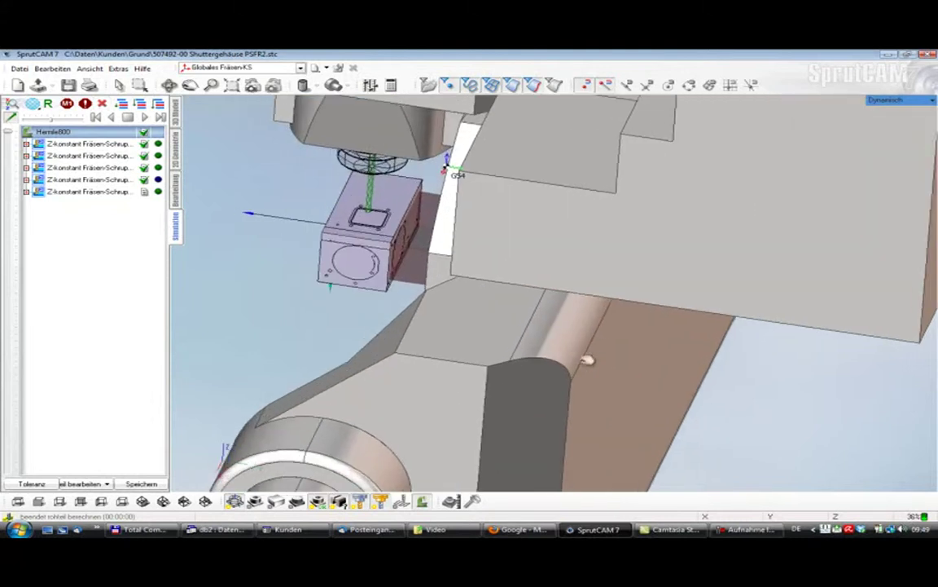
scroll(590, 360, up, 2)
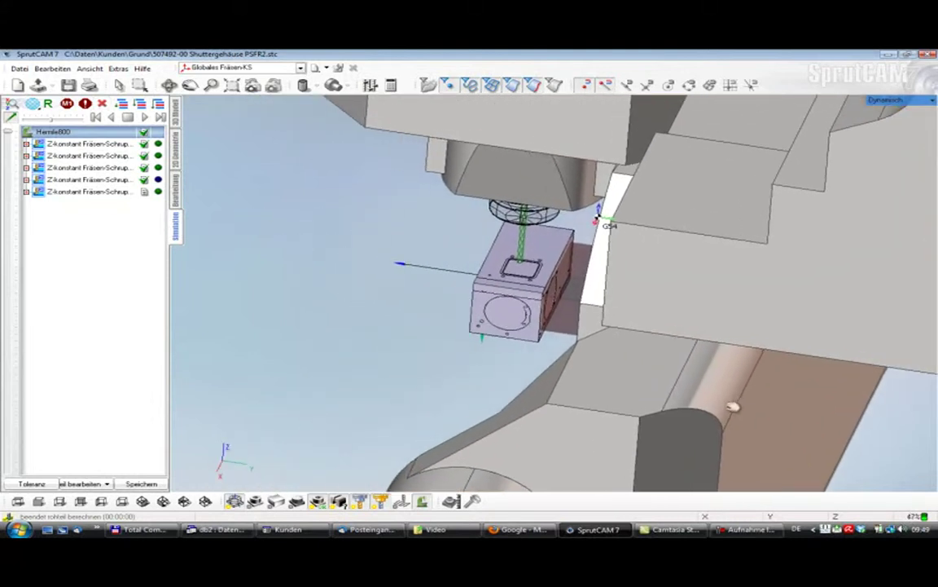
click(145, 117)
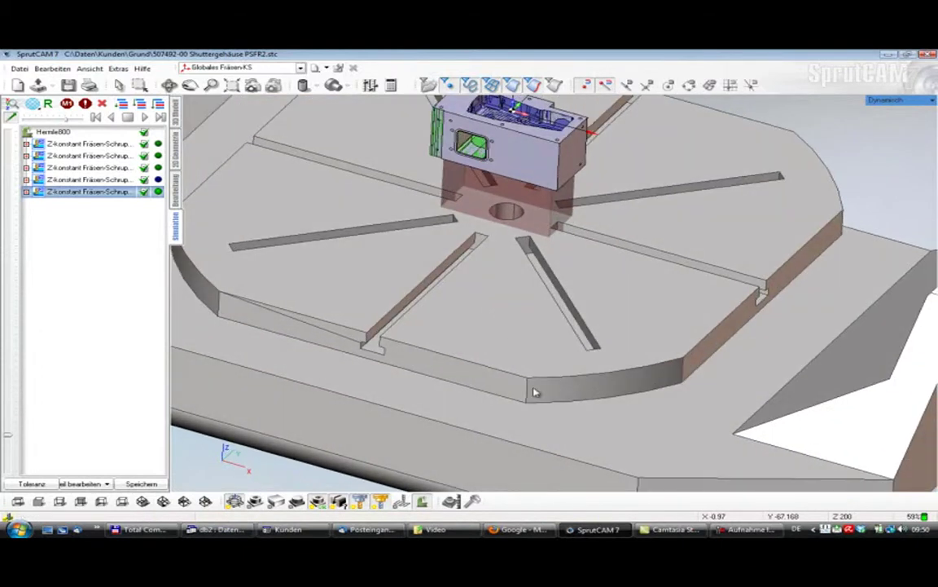
- Hide the machine and rotary table, then zoom and pan to frame the housing
click(422, 502)
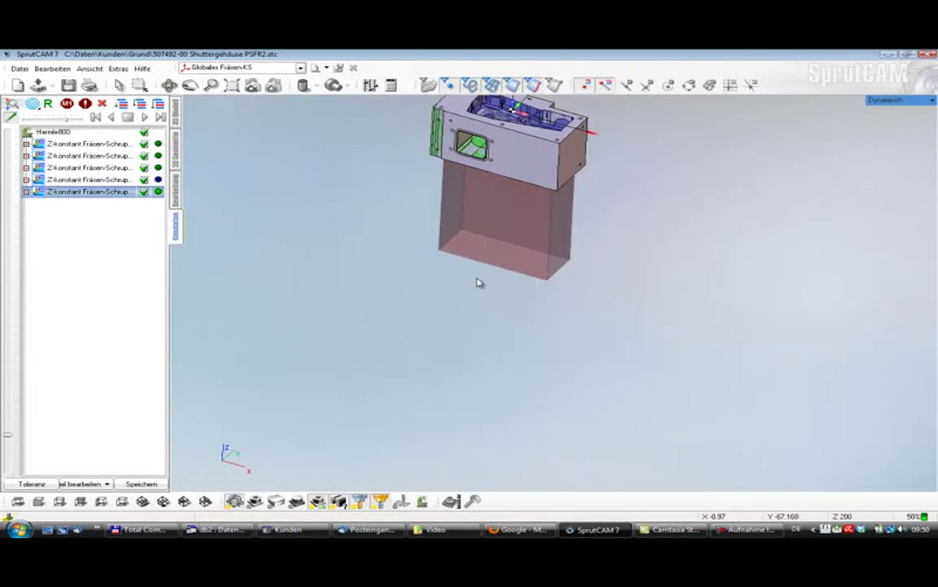
scroll(507, 440, up, 2)
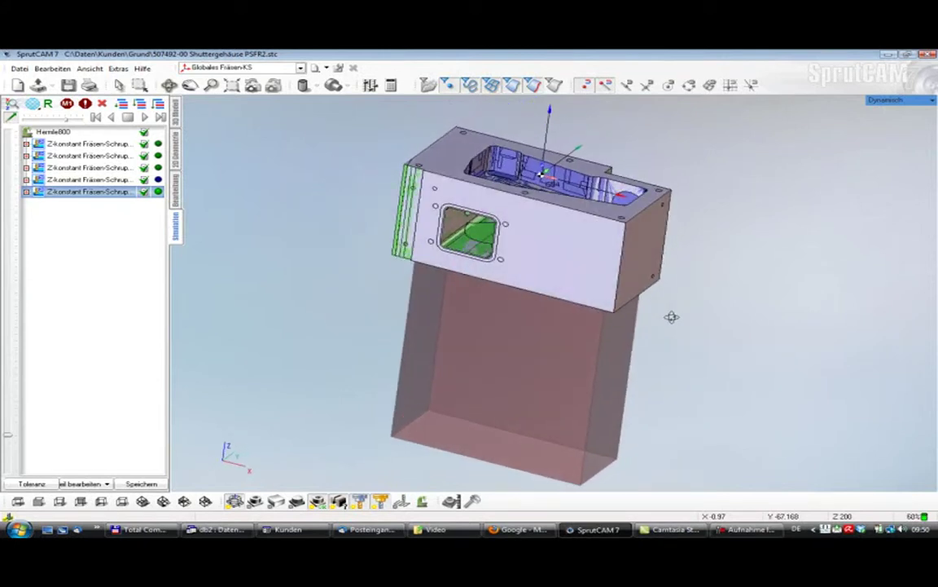
middle_drag(683, 363, 669, 438)
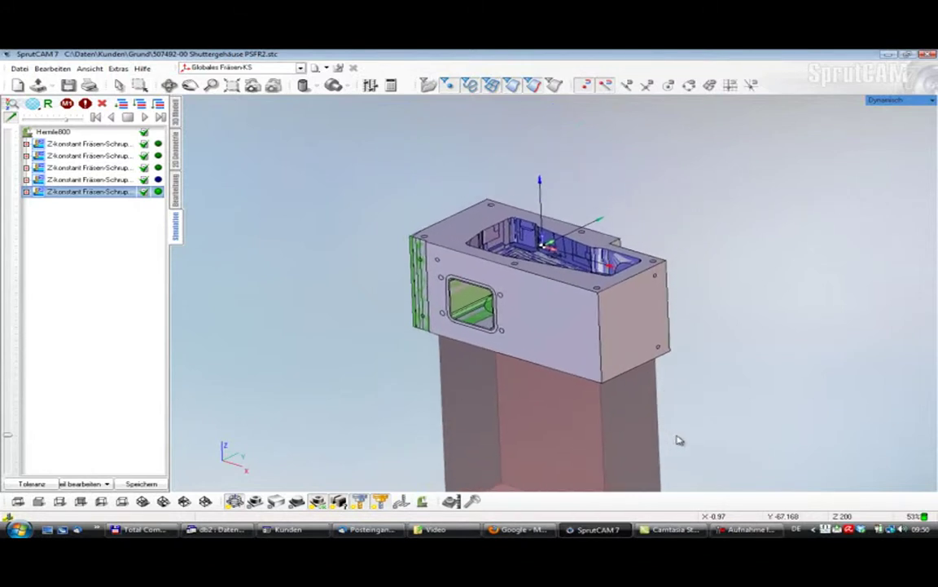